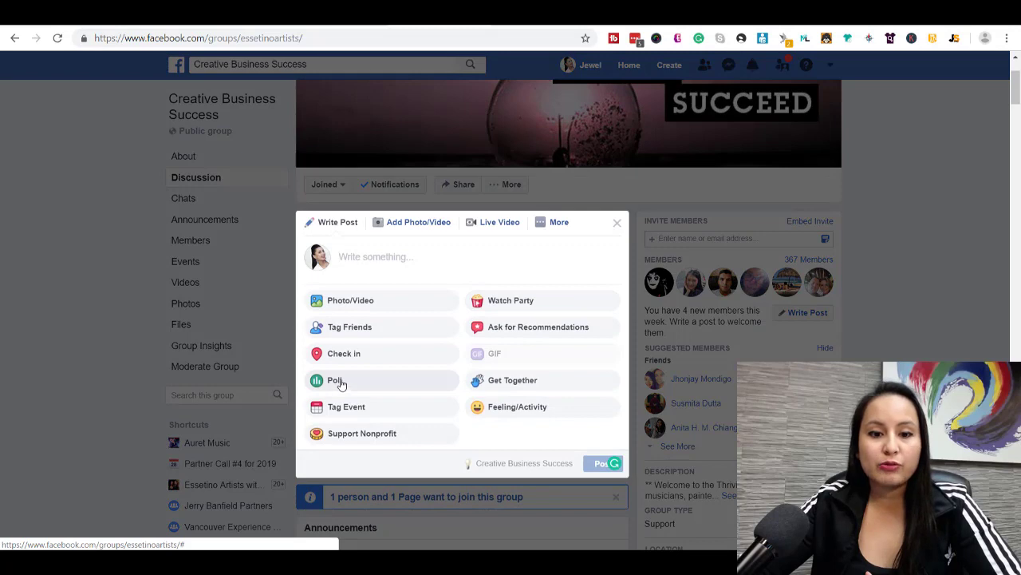
Step: Start a poll in the group's post composer and enter the question "Where are you guys from?"
left_click(339, 383)
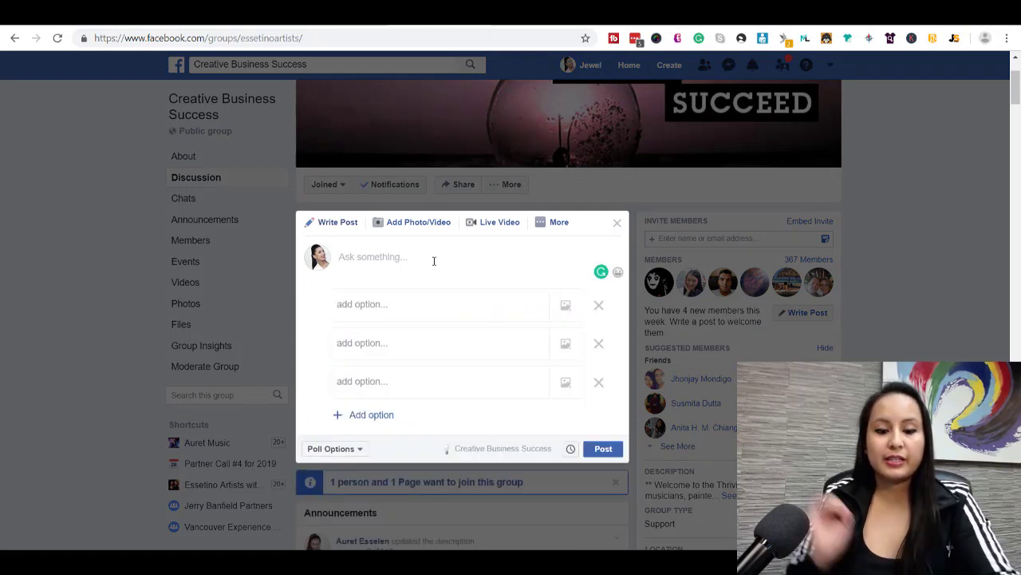
type("Where")
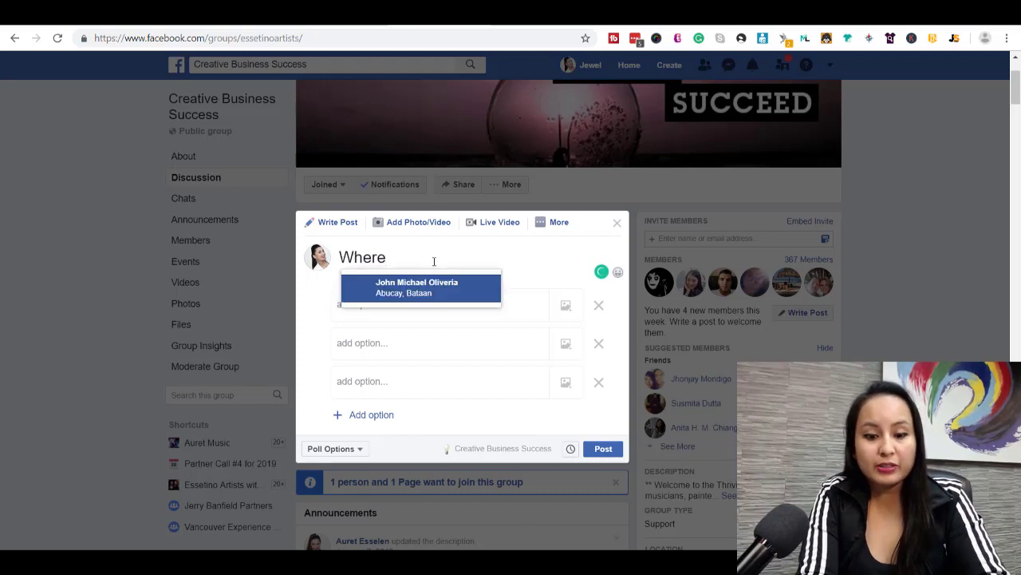
type(" are you")
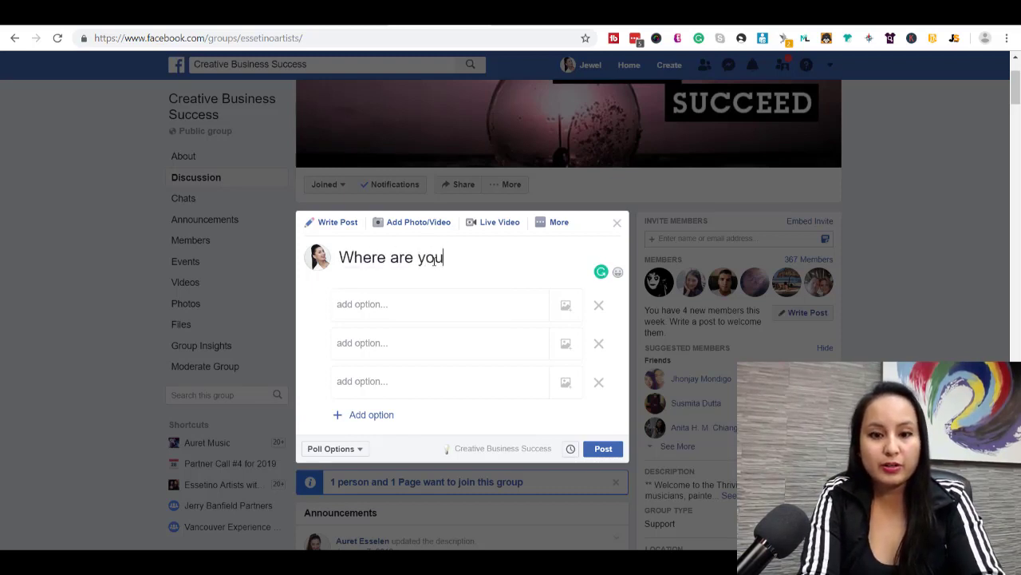
type(" guys from")
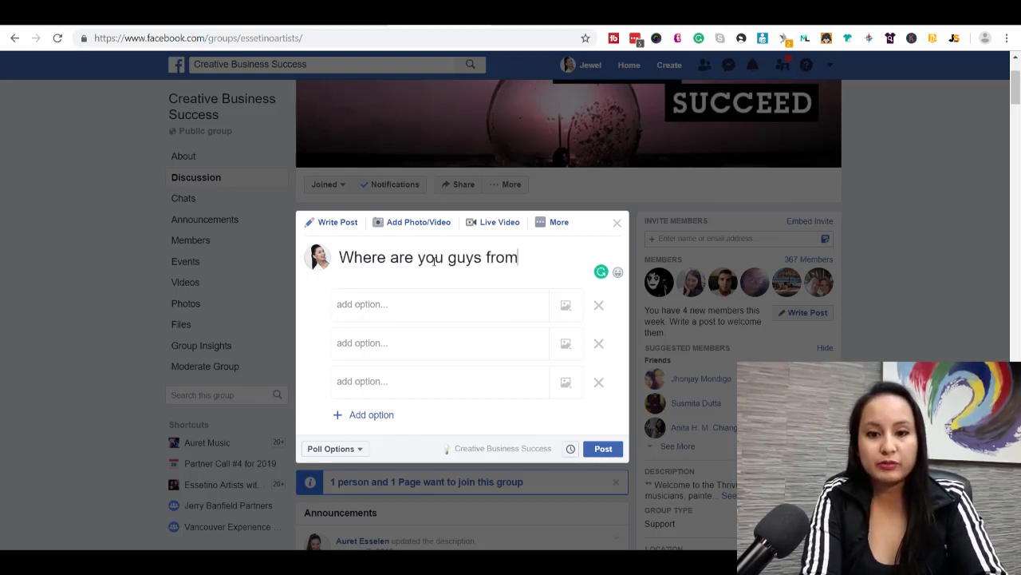
type("?")
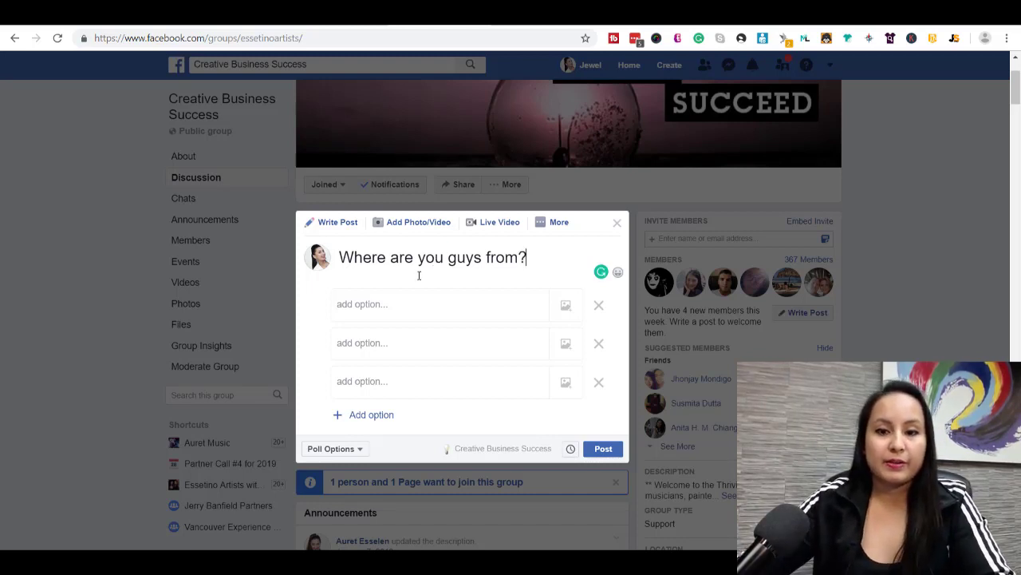
Step: Fill in the poll options Canada, United States, United Kingdom and Australia
left_click(387, 303)
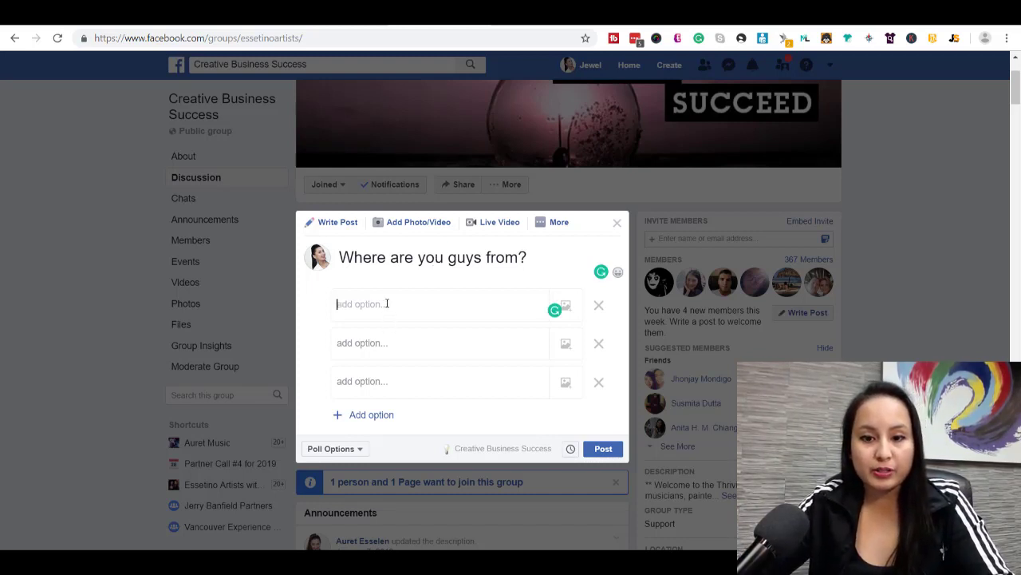
type("Canada")
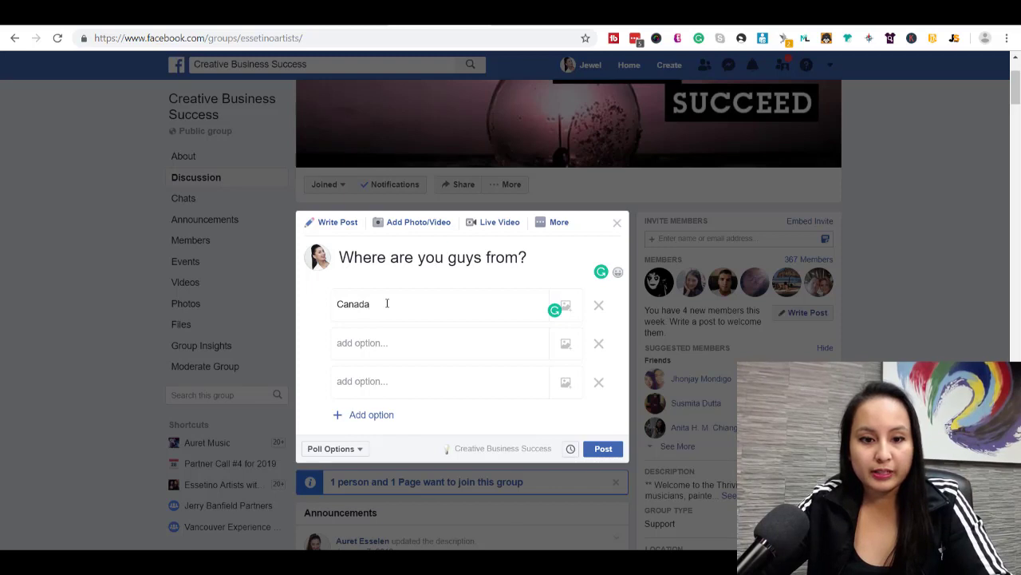
left_click(405, 347)
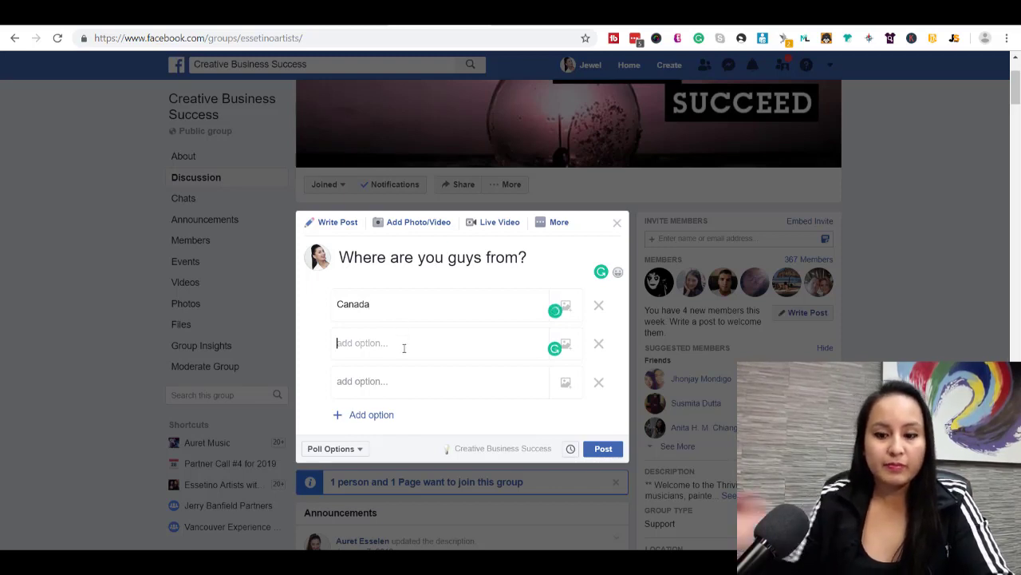
type("Urited States")
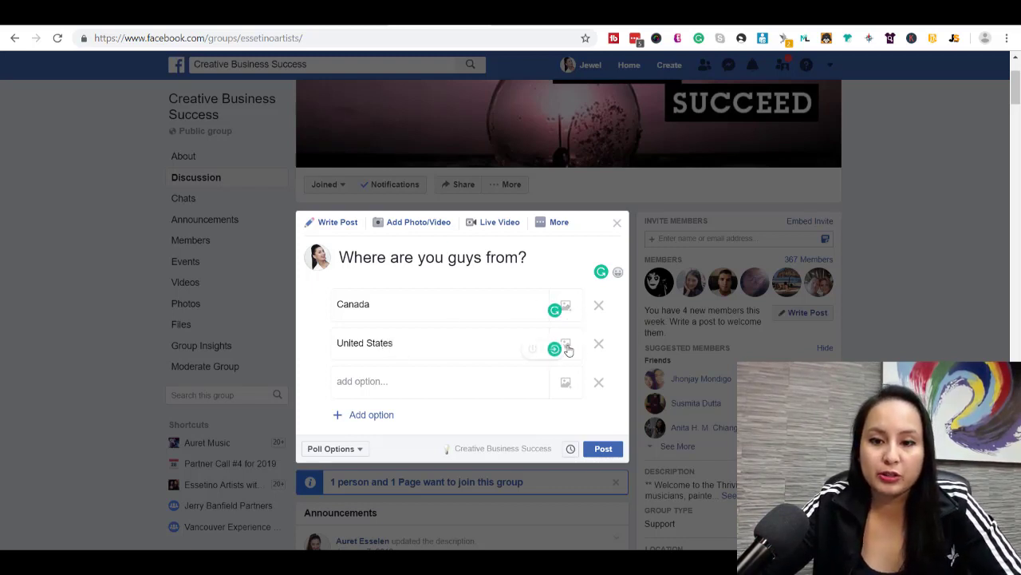
left_click(396, 382)
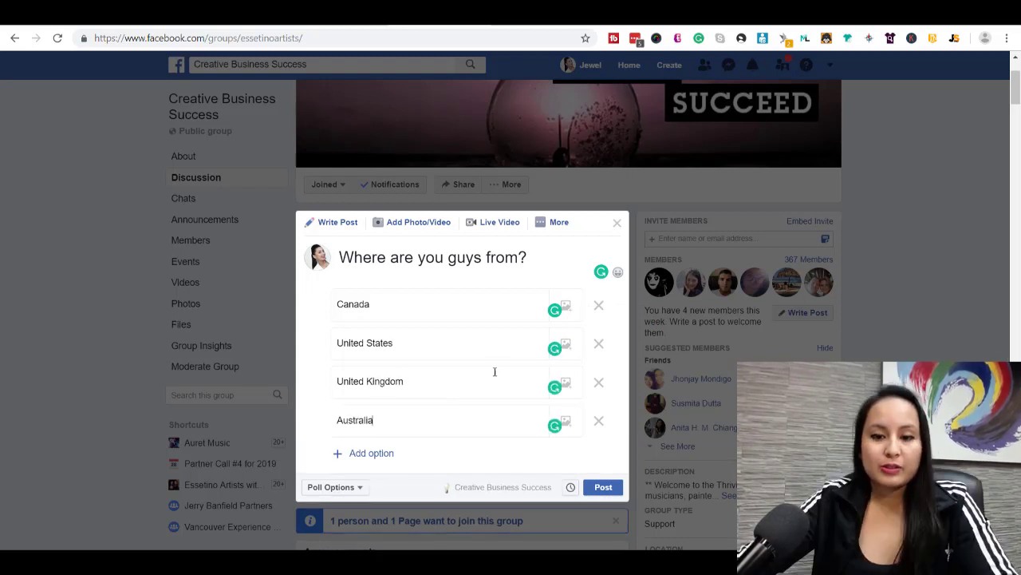
Step: Add a blank fifth option to the poll, and remove both it and the Australia option
left_click(378, 454)
scroll(364, 456, "down", 1)
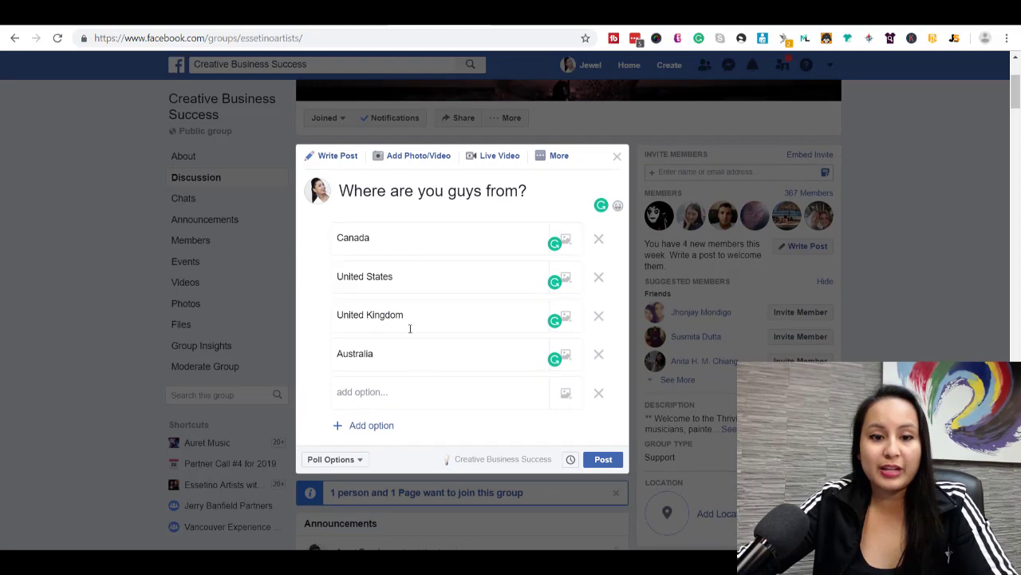
left_click(598, 394)
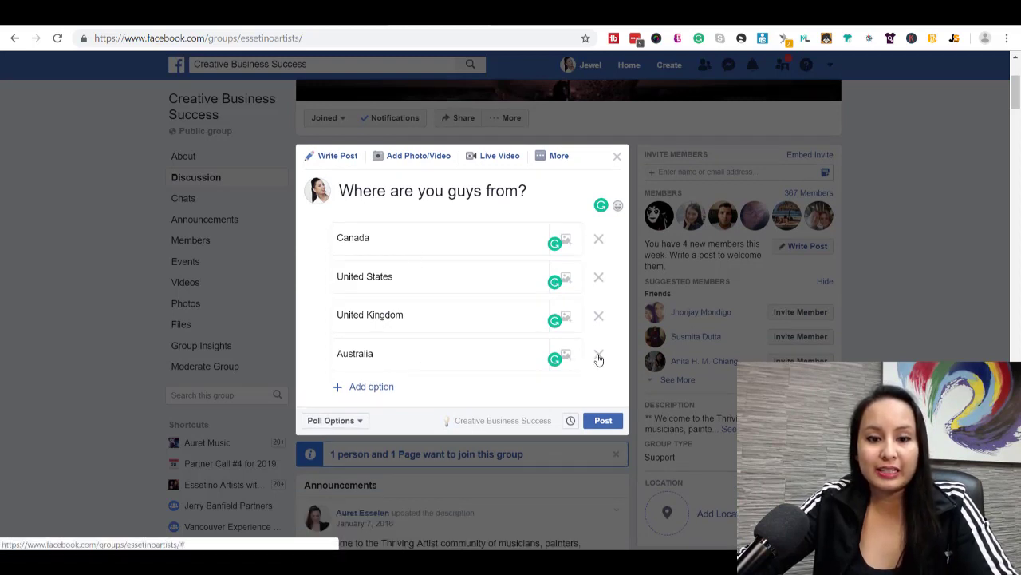
left_click(599, 358)
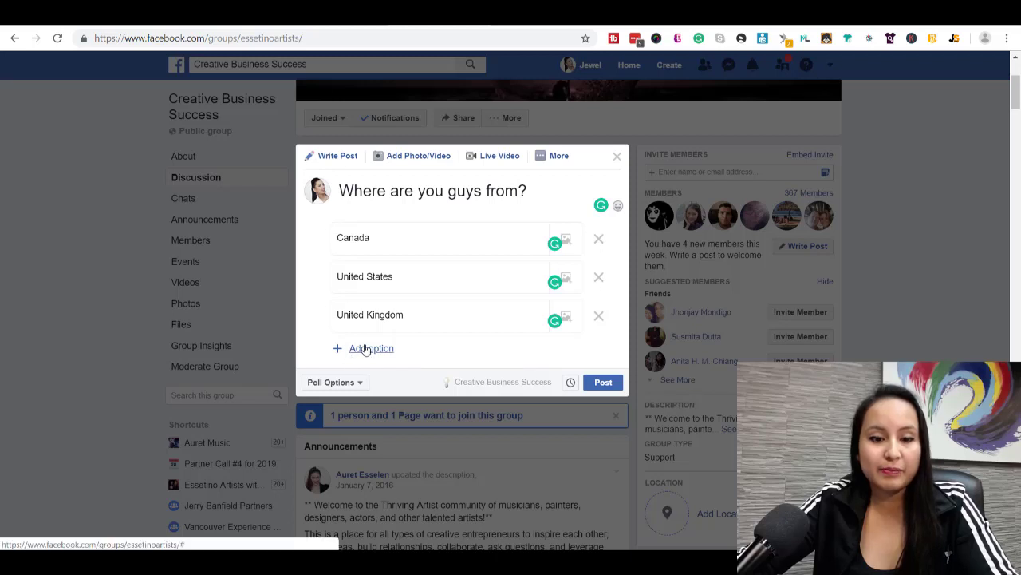
Step: Review the poll's permission settings and add Australia and Philippines as further options
left_click(357, 385)
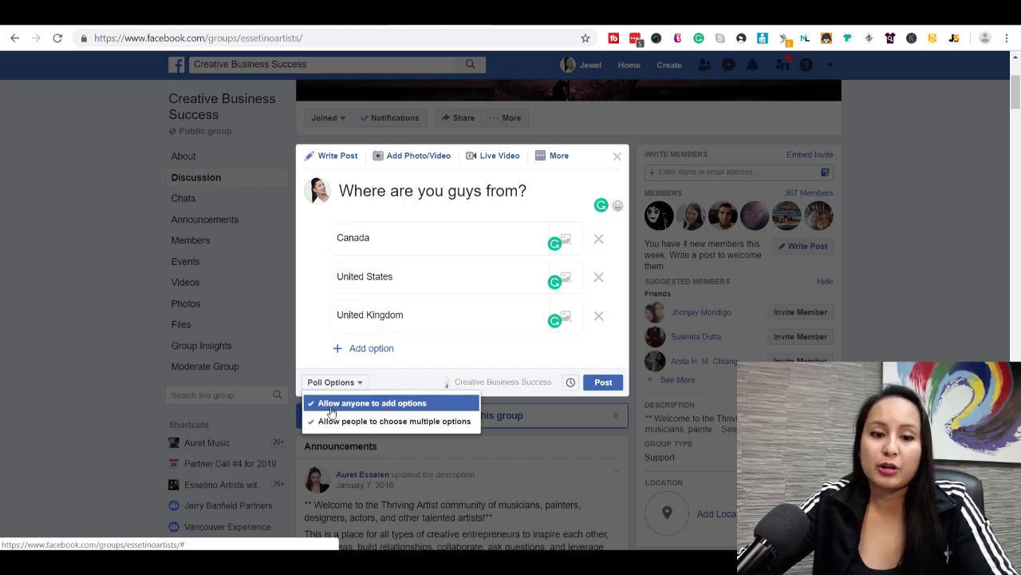
left_click(410, 377)
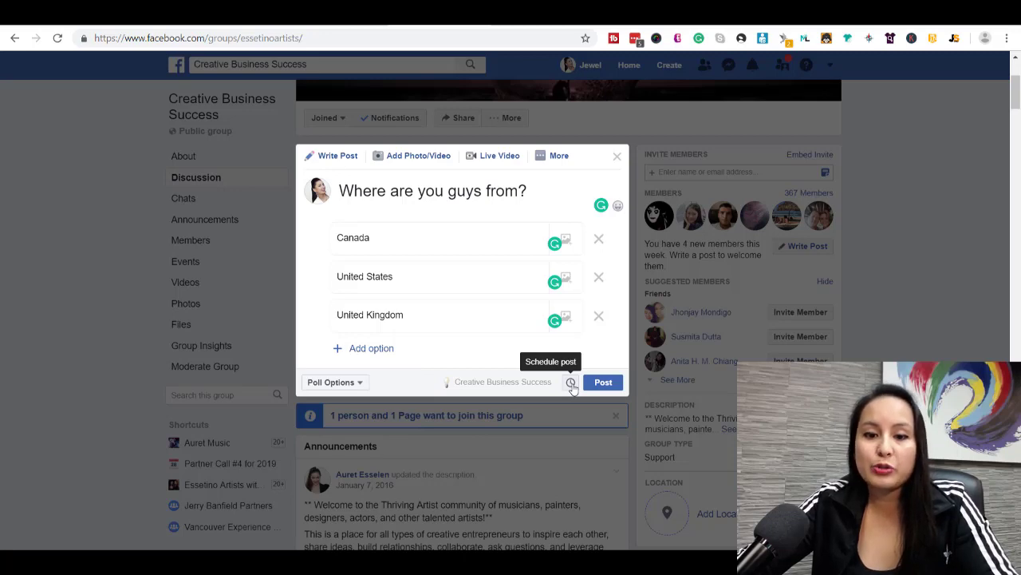
left_click(571, 383)
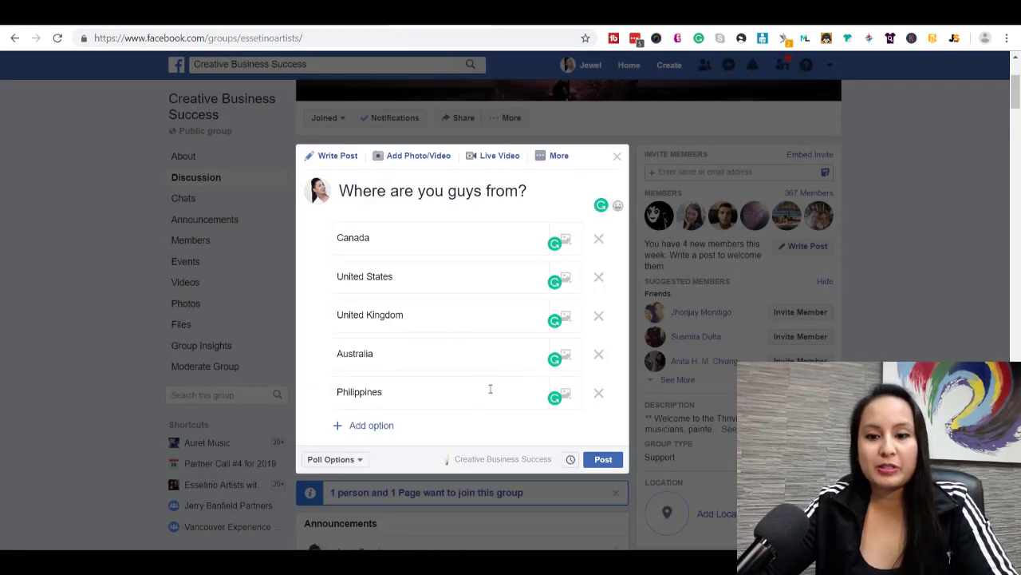
Step: Post the poll to the Creative Business Success group and open the published poll's entry for adding another option
left_click(603, 460)
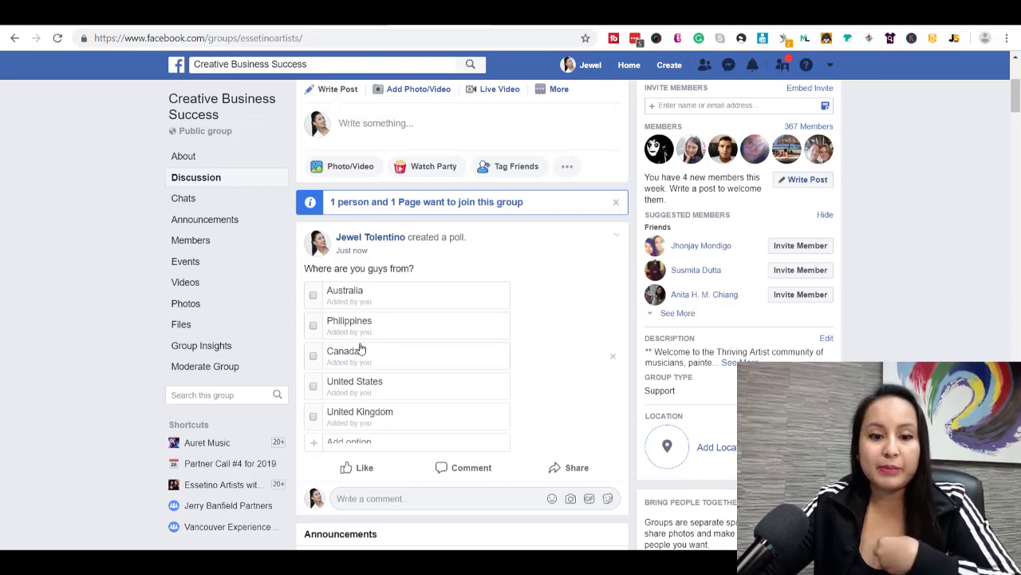
left_click(329, 441)
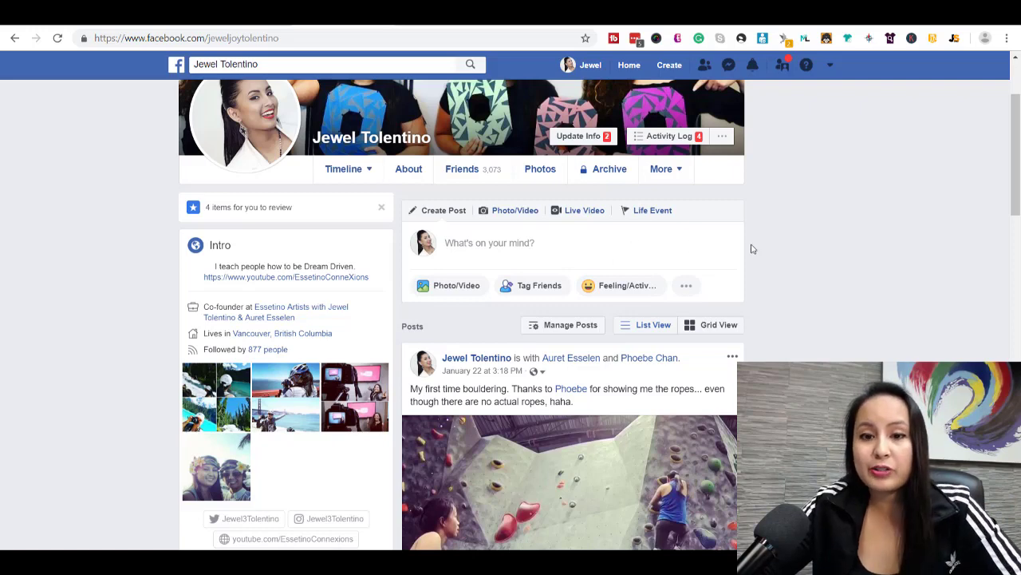
Step: Start a poll post on the personal profile and enter the question "What is your favorite color?"
left_click(688, 287)
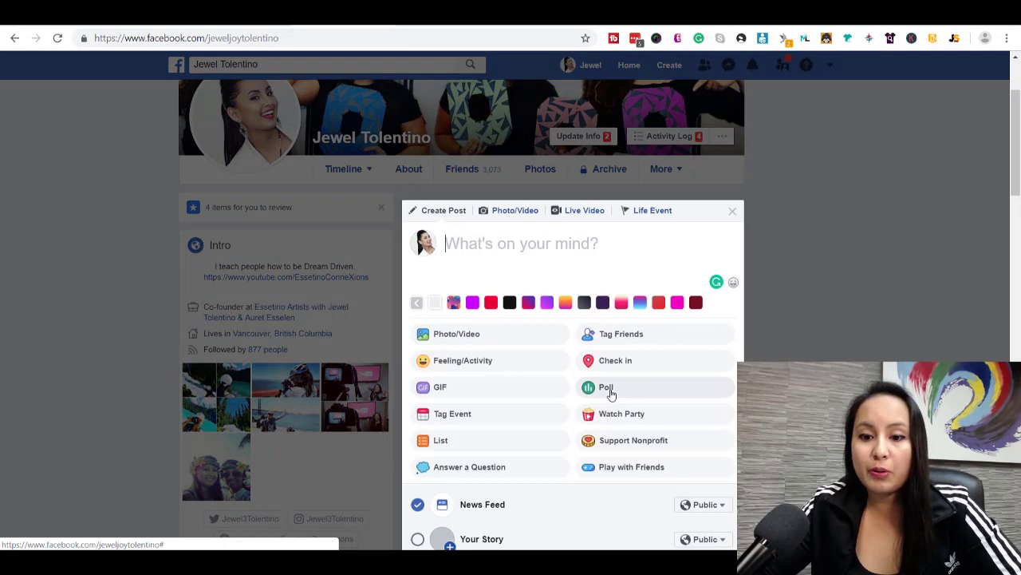
left_click(611, 392)
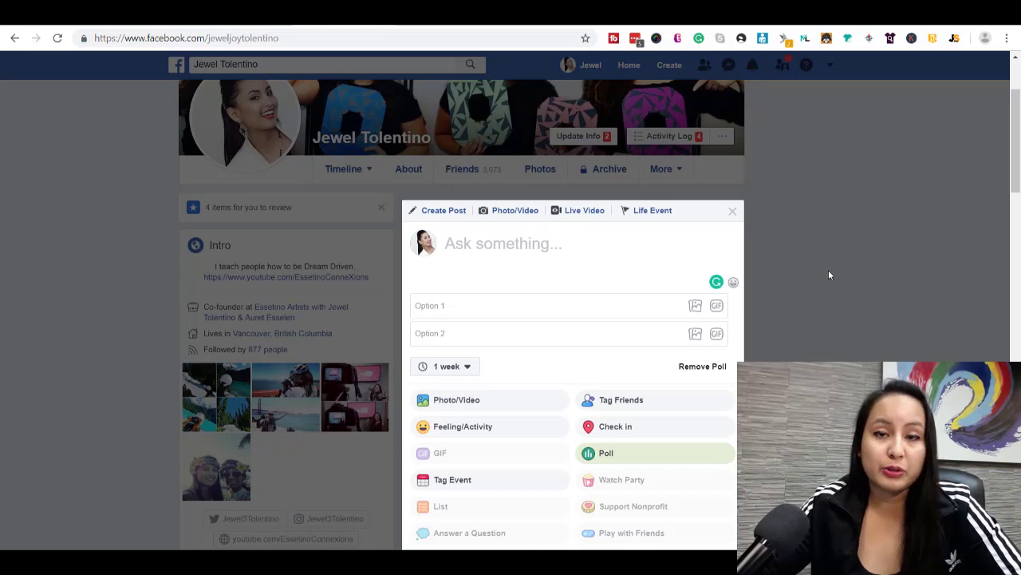
scroll(828, 270, "down", 1)
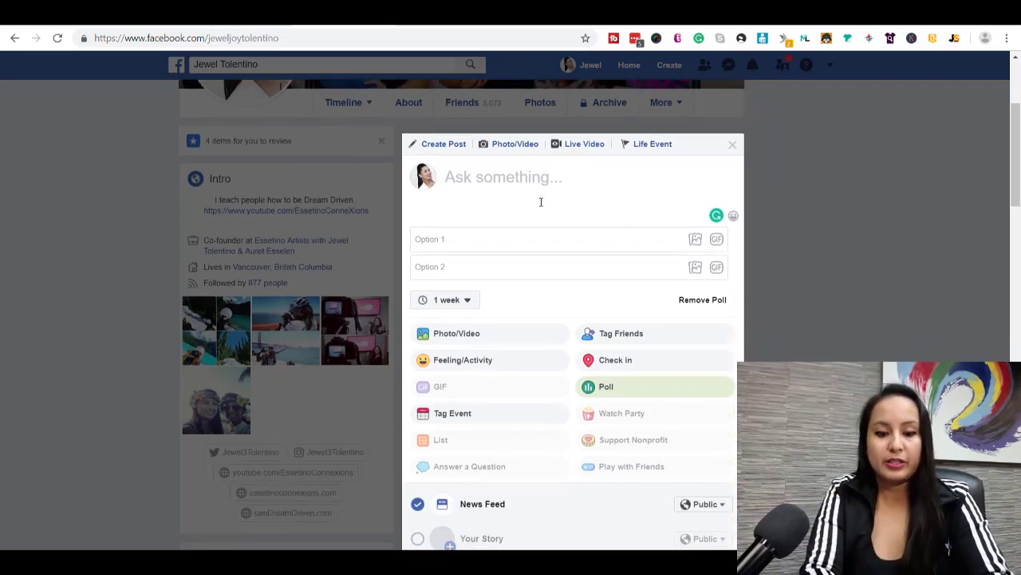
type("What is your fa")
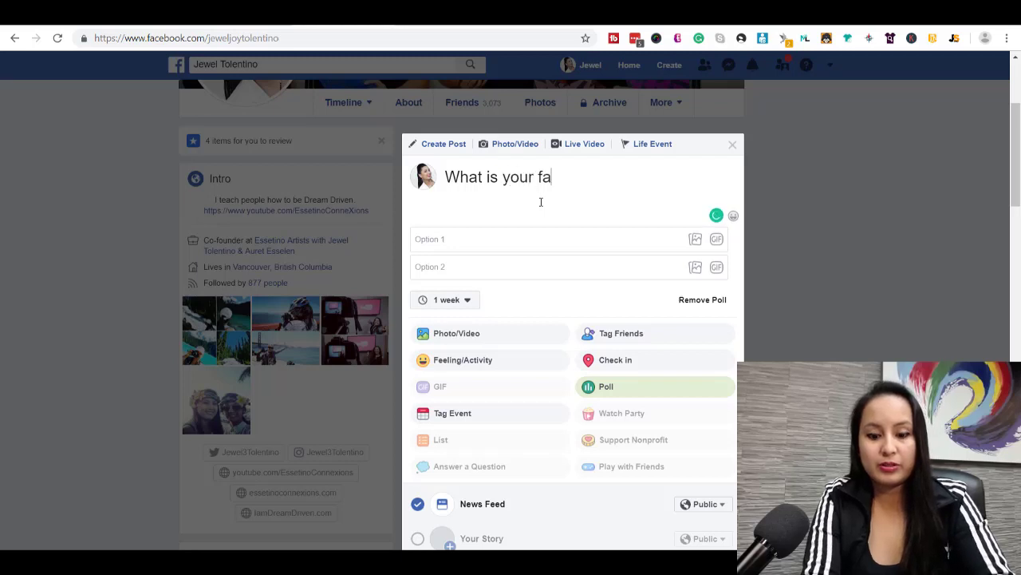
type("vorite C")
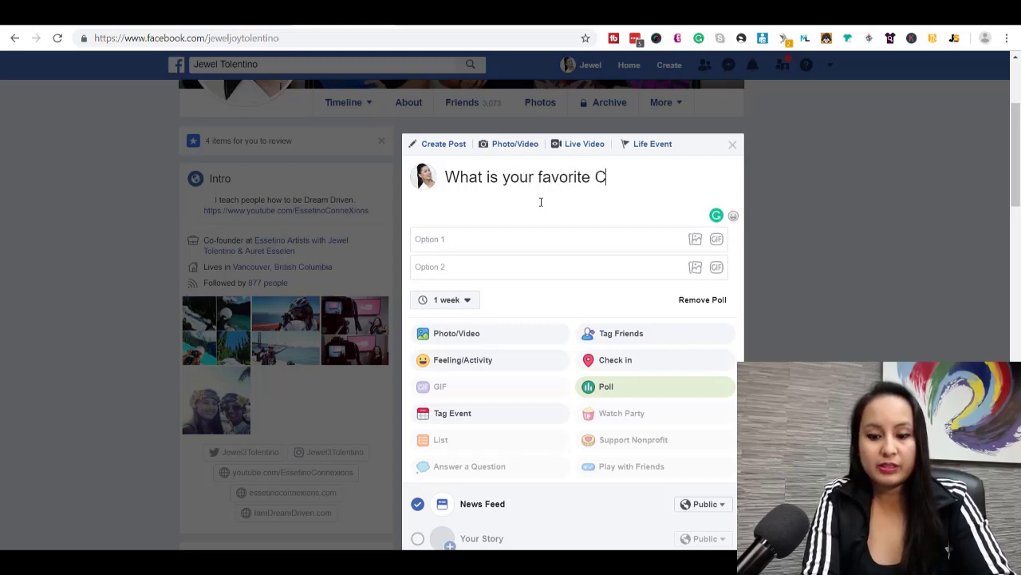
type("olor")
key("BackSpace")
key("BackSpace")
key("BackSpace")
key("BackSpace")
key("BackSpace")
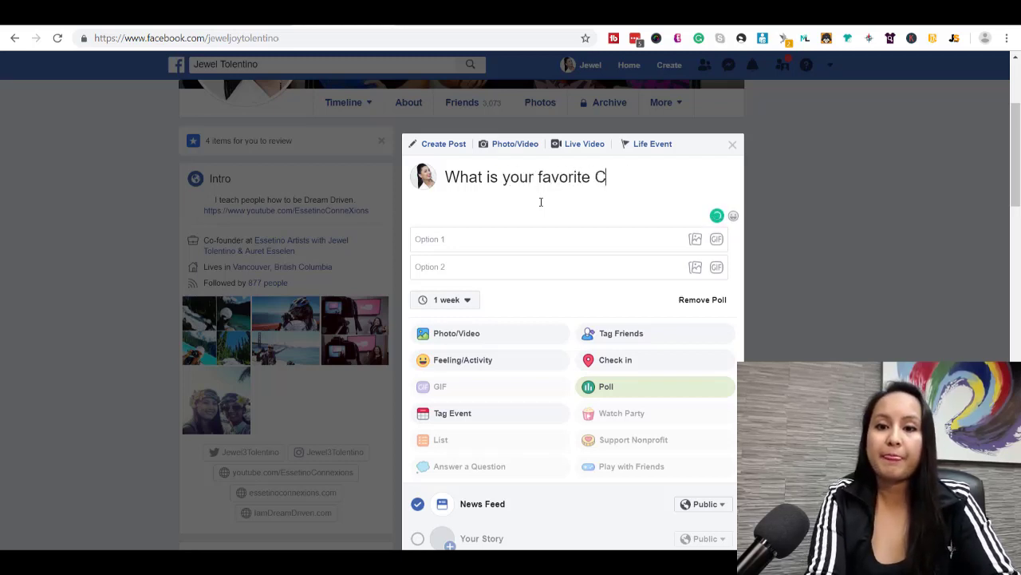
type("color?")
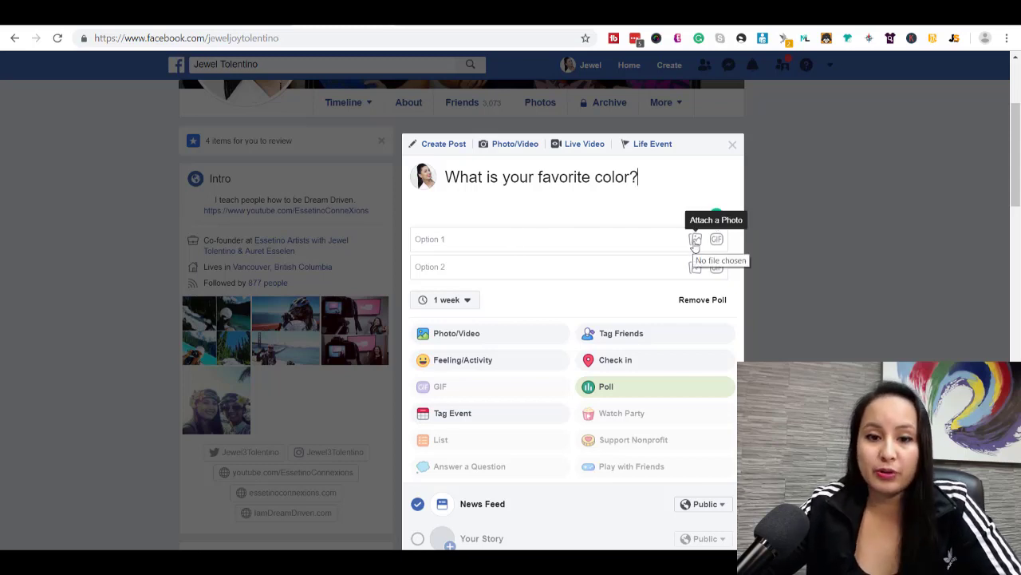
Step: Enter Purple as the first poll option and Black as the second
left_click(478, 239)
type("Purple")
left_click(483, 276)
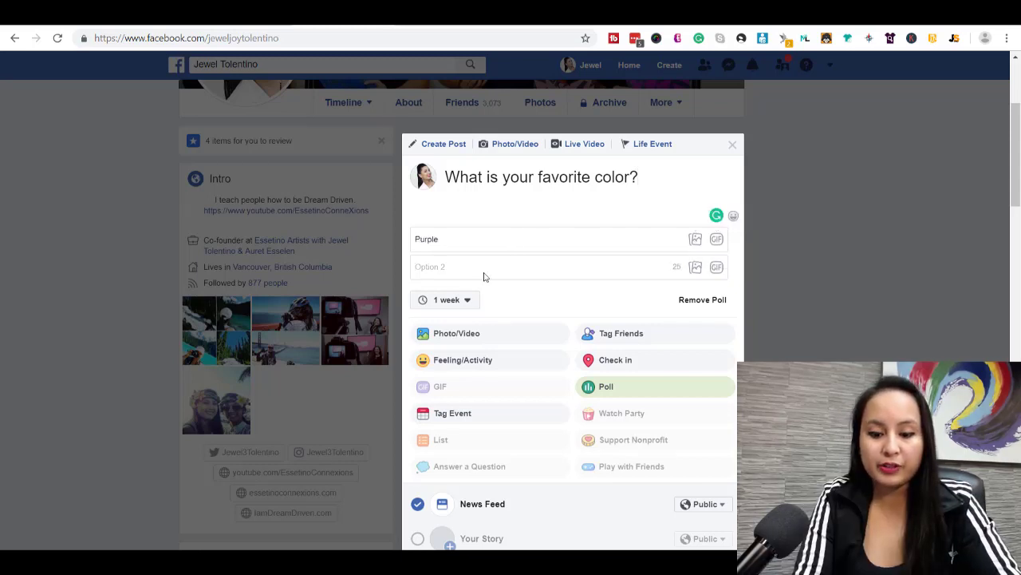
type("Black")
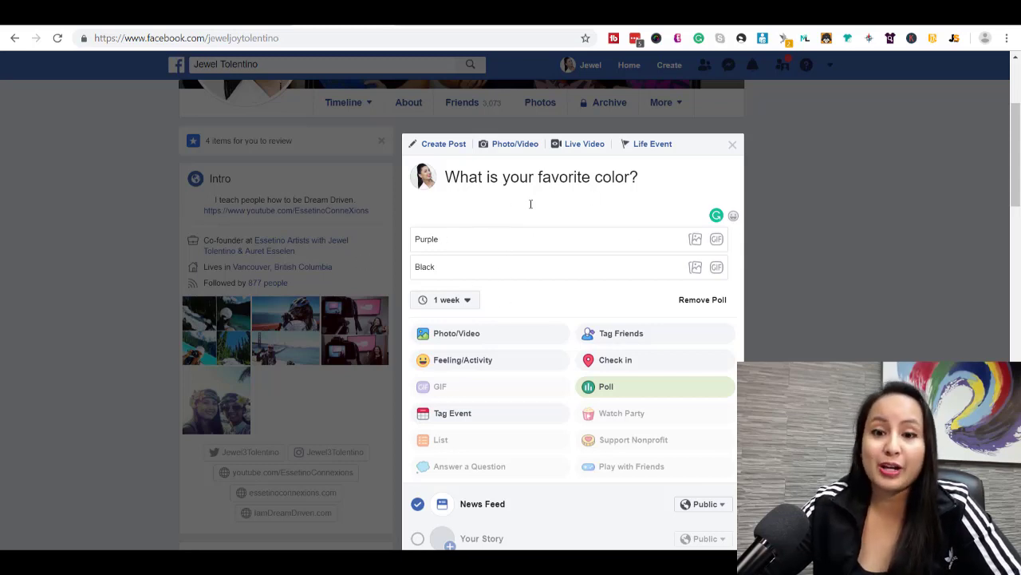
Step: Set the News Feed audience to Only me and publish the favorite color poll on the profile
scroll(581, 300, "down", 2)
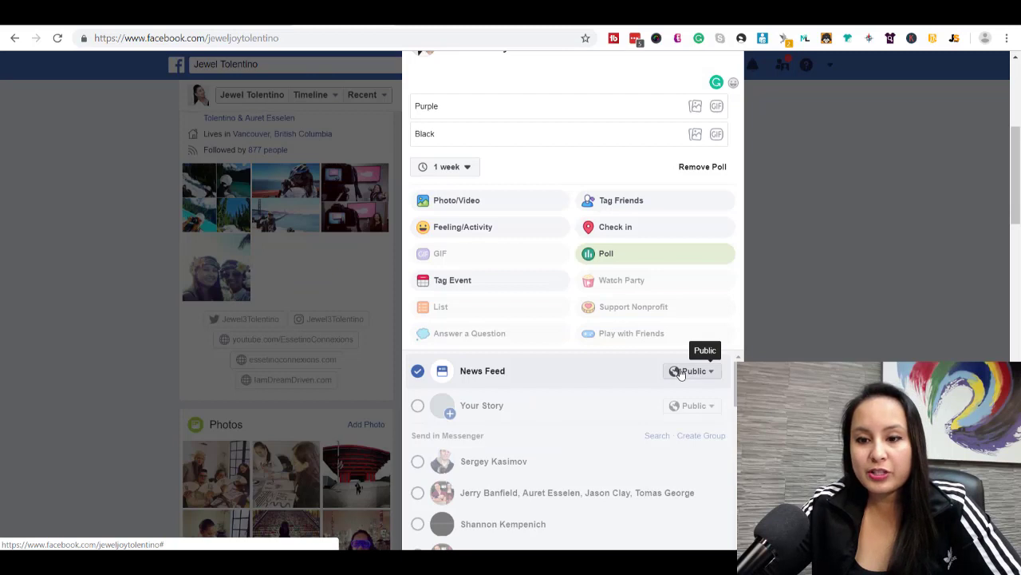
left_click(676, 370)
left_click(667, 336)
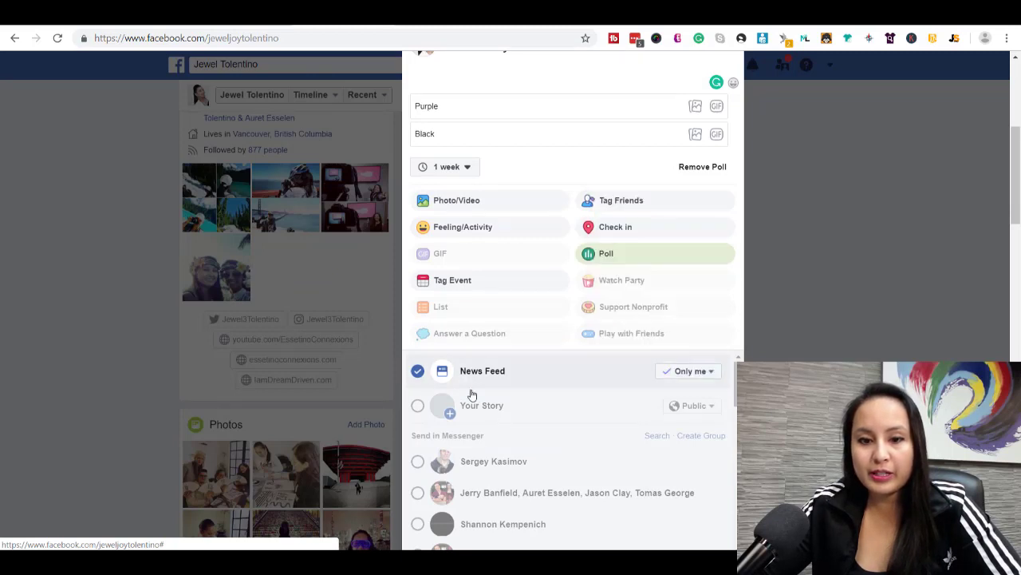
left_click(418, 371)
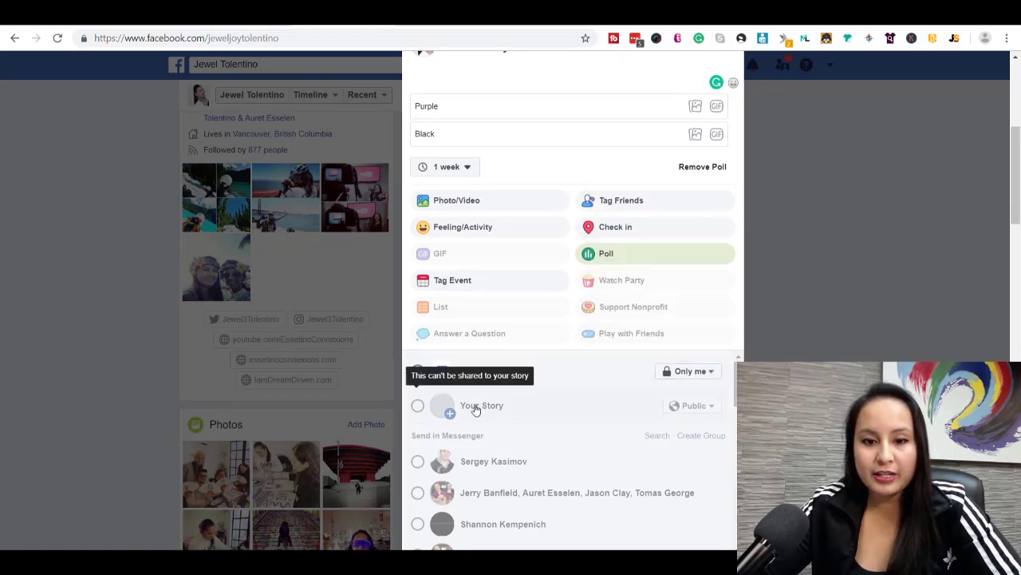
scroll(447, 411, "down", 5)
scroll(461, 300, "up", 4)
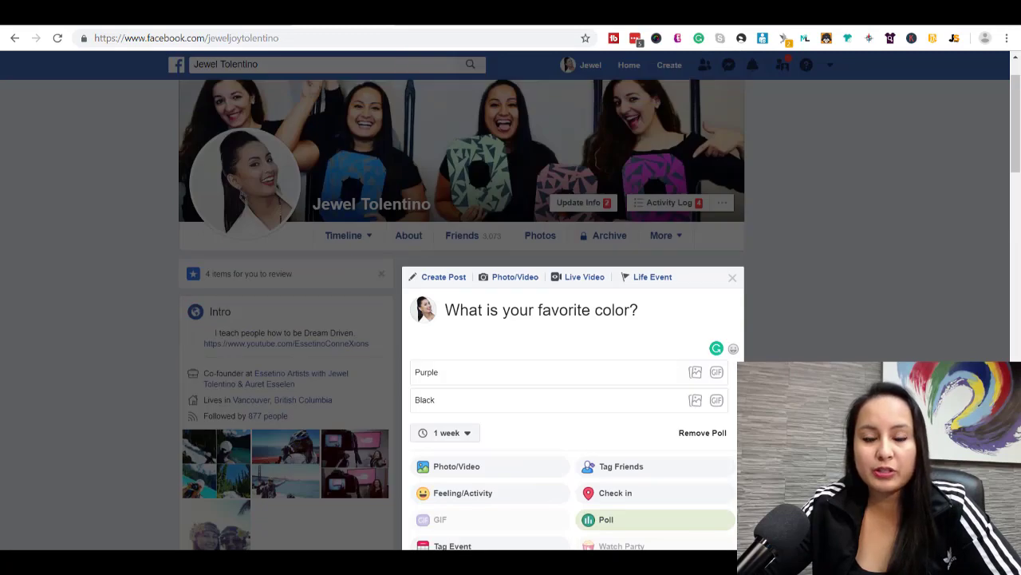
scroll(575, 359, "down", 6)
left_click(575, 372)
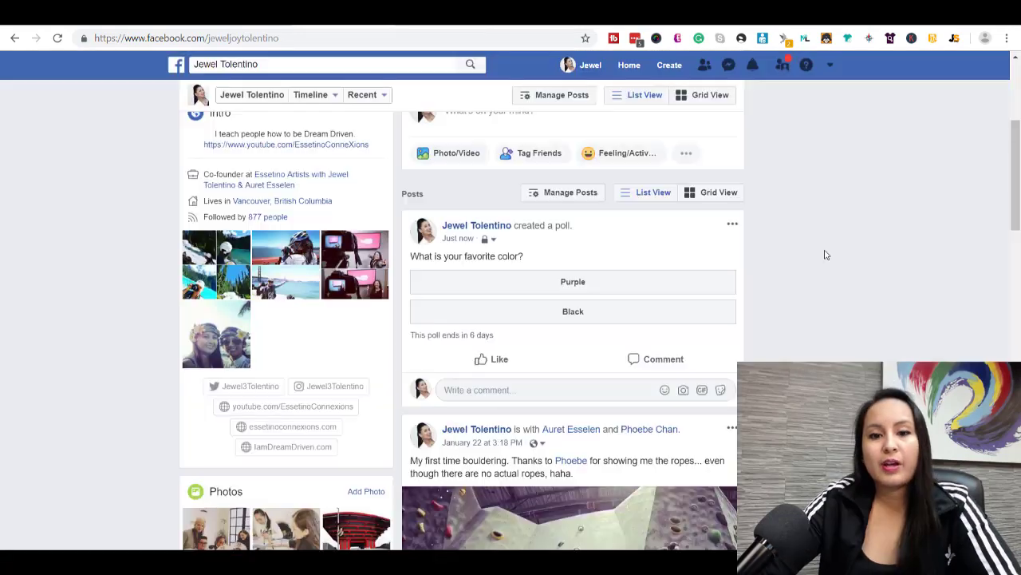
scroll(808, 339, "up", 4)
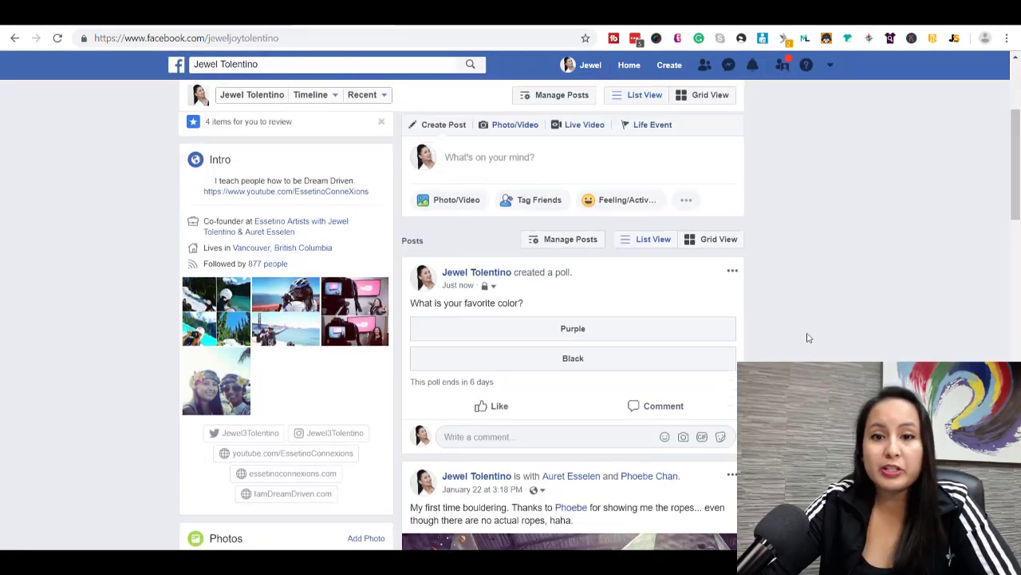
scroll(808, 338, "down", 2)
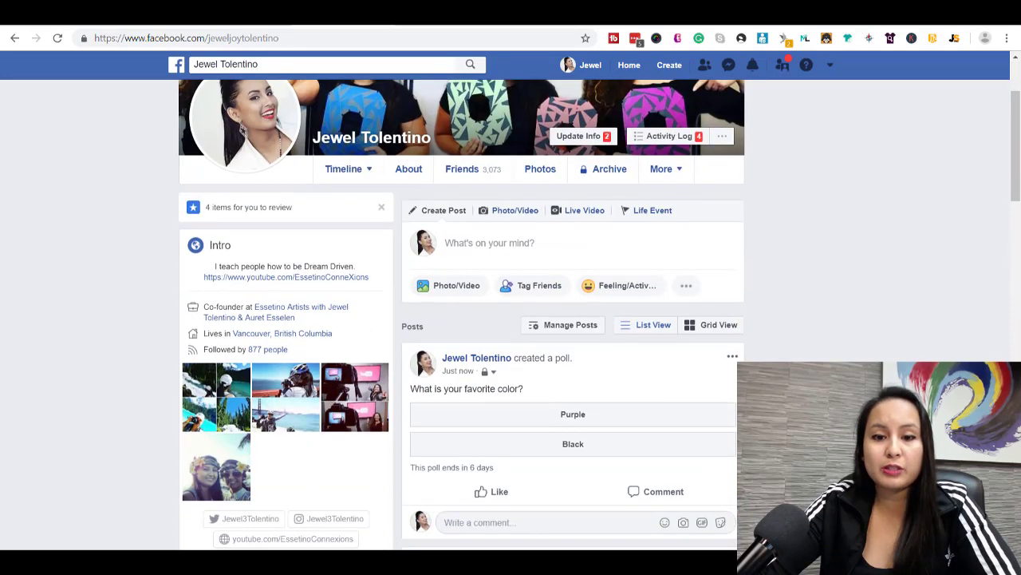
scroll(537, 307, "down", 1)
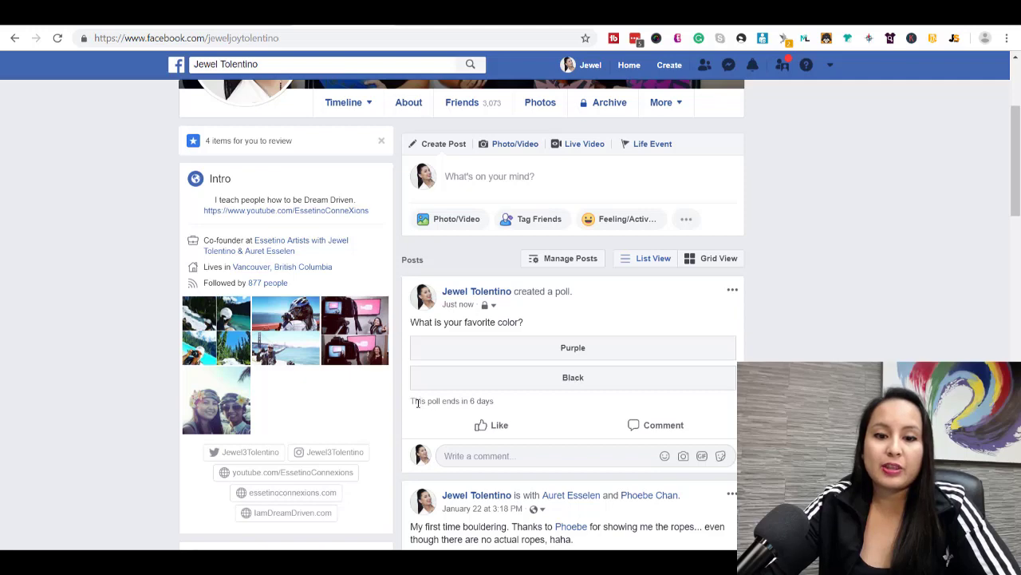
Step: Check the end date of the published favorite color poll and vote for Purple
left_click_drag(417, 403, 487, 408)
left_click(520, 407)
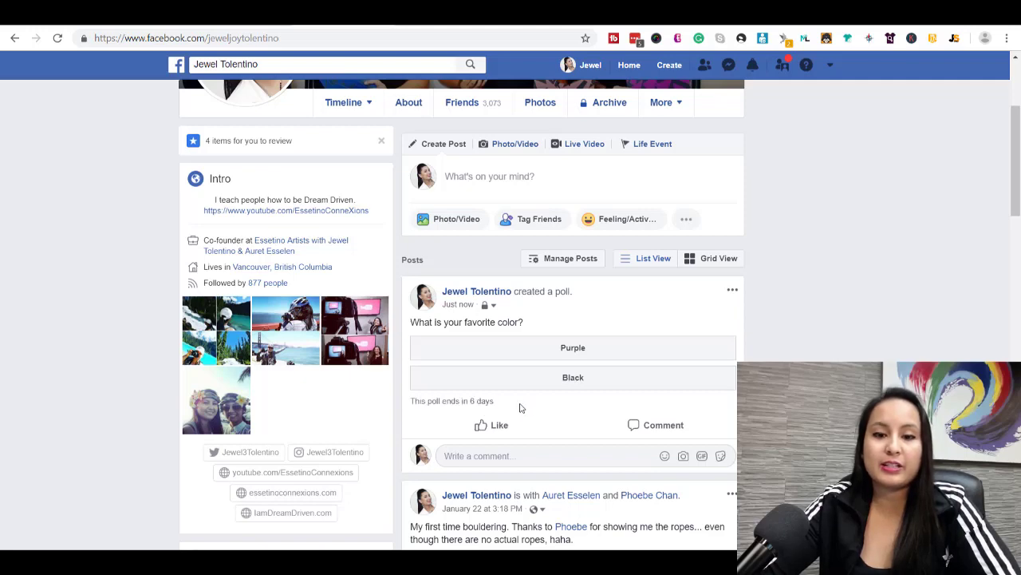
scroll(550, 351, "down", 1)
left_click(585, 289)
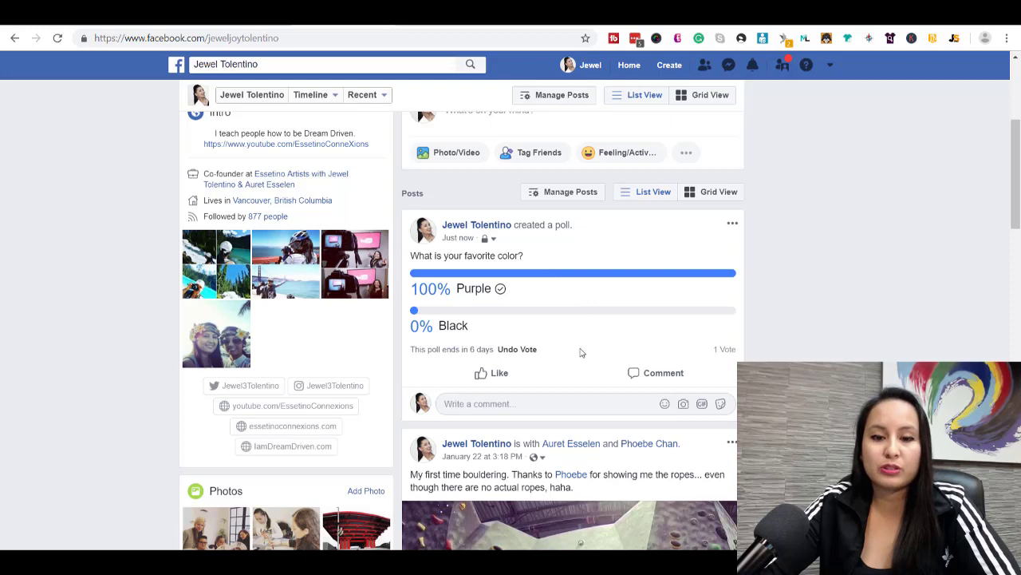
Step: Start another poll post on the personal profile and set its duration to Never
scroll(581, 353, "down", 1)
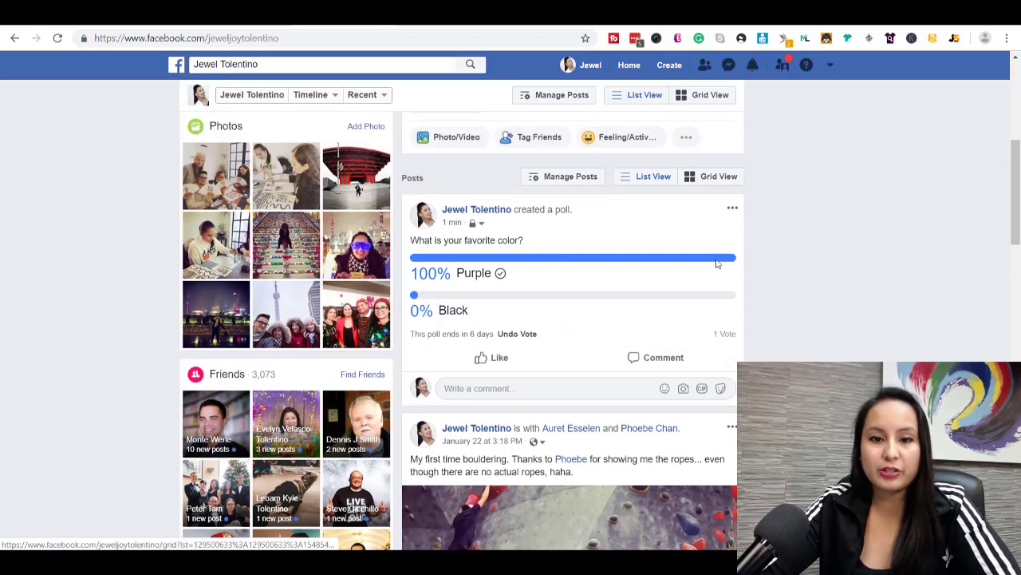
scroll(683, 288, "up", 2)
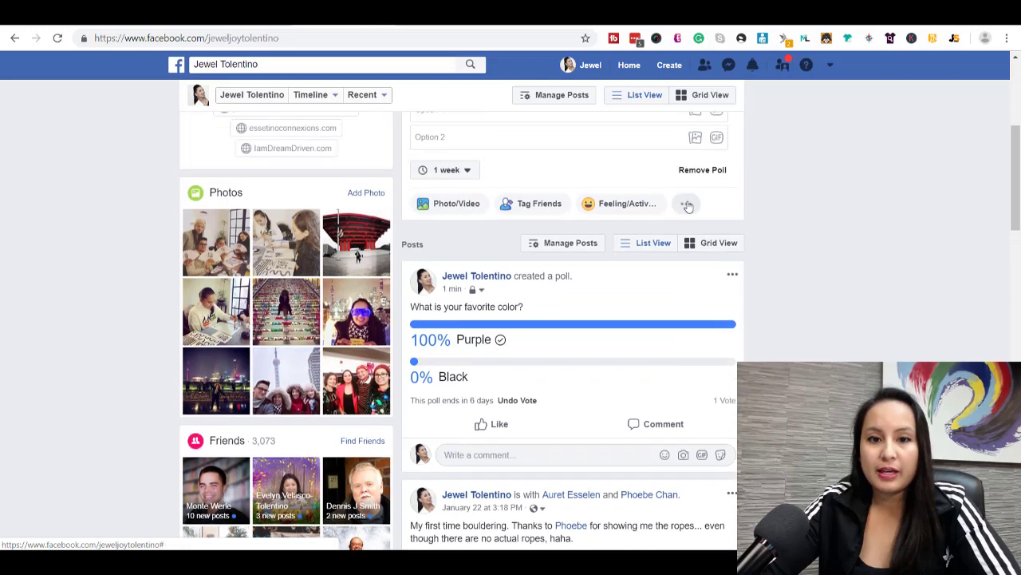
scroll(688, 206, "up", 3)
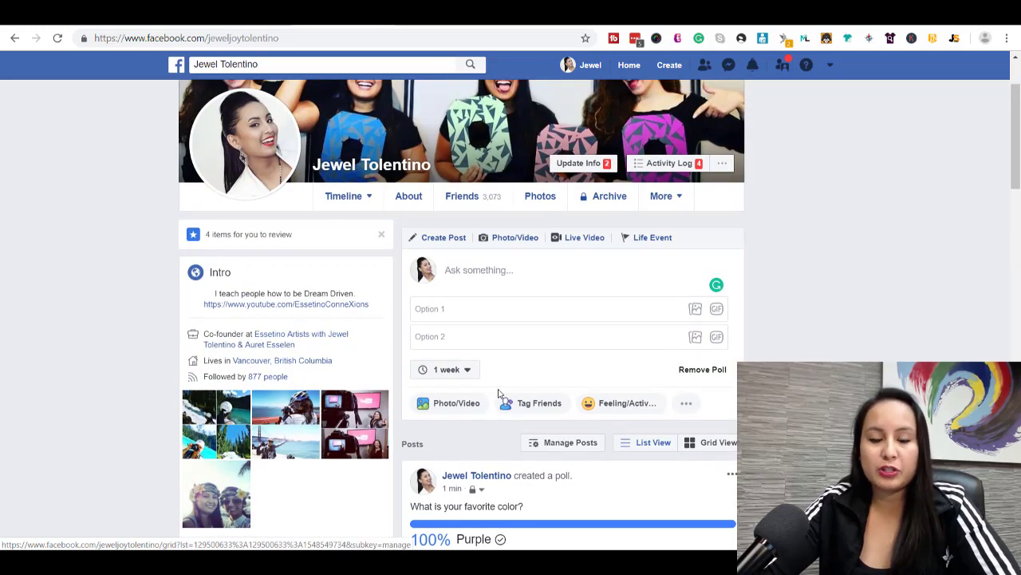
left_click(454, 369)
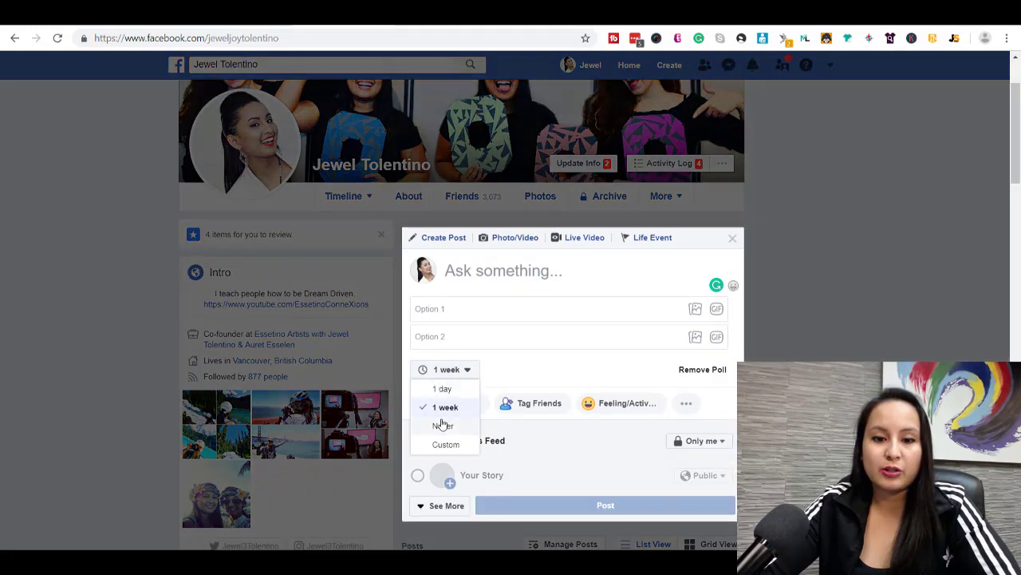
left_click(443, 424)
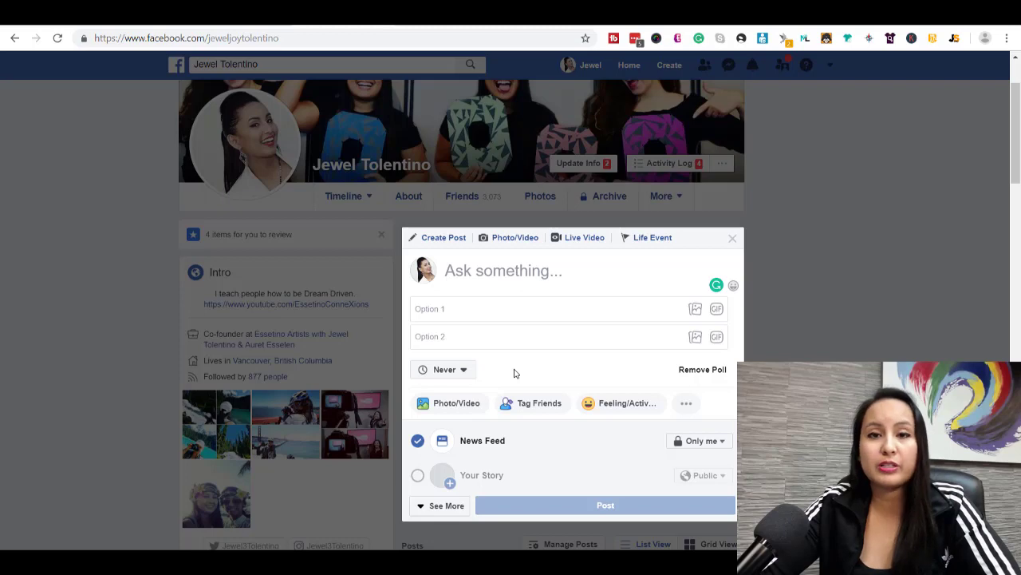
left_click(568, 551)
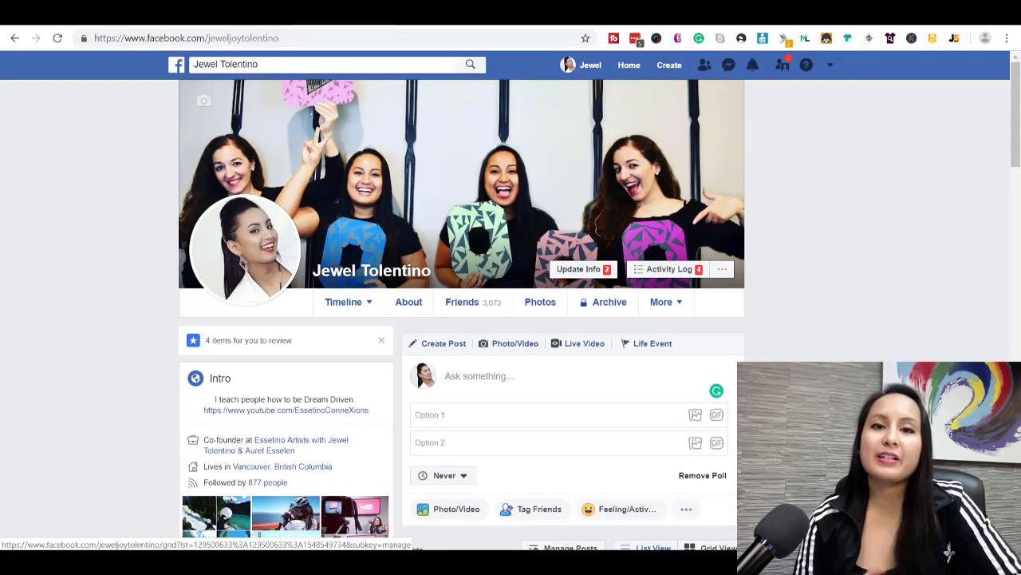